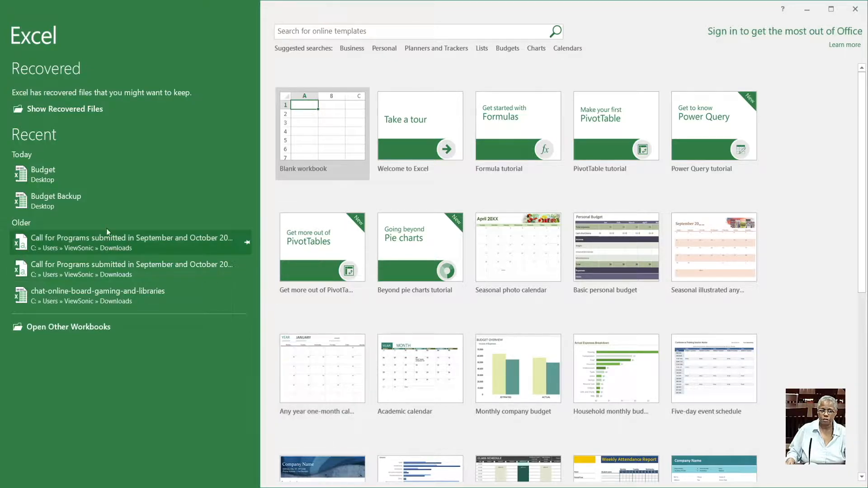
Open the recent Budget workbook and dismiss the list of recovered files.
click(41, 174)
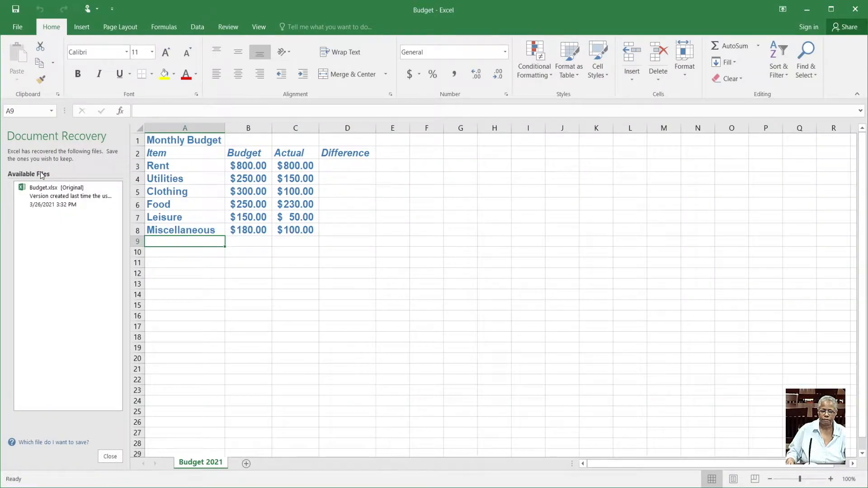
click(111, 457)
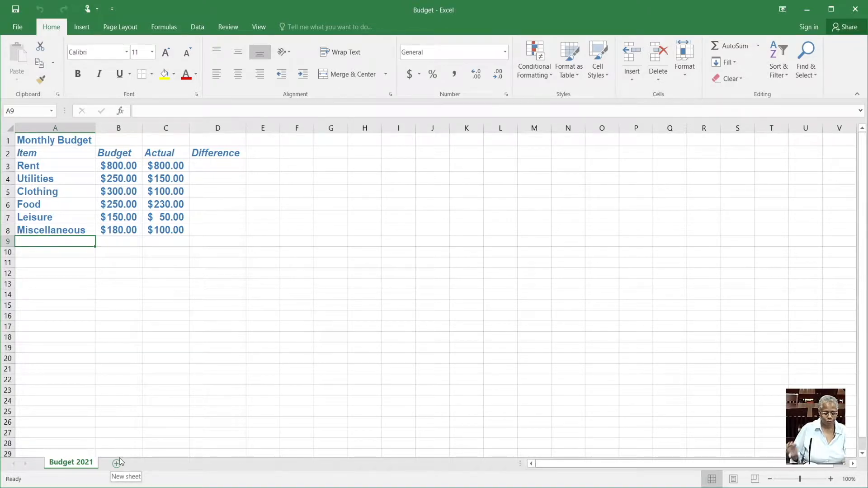
Enter the label Total in cell A9 and format its text as bold 14-point Arial in the table's blue.
text(T)
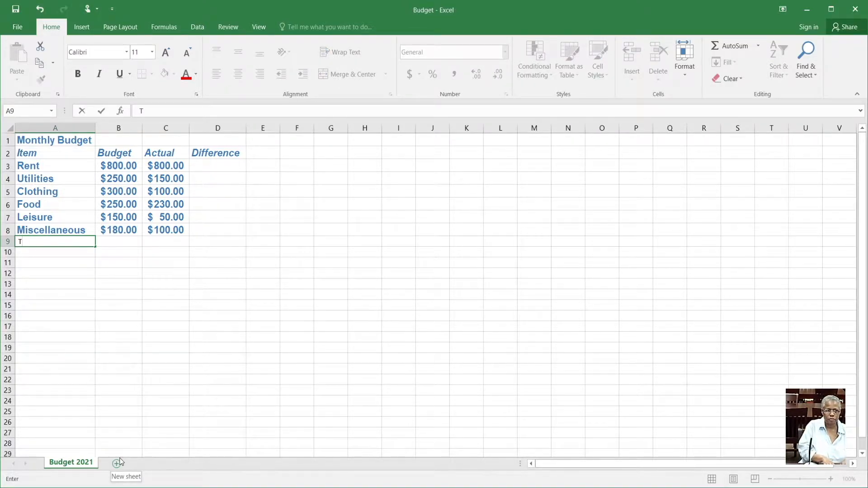
text(otal)
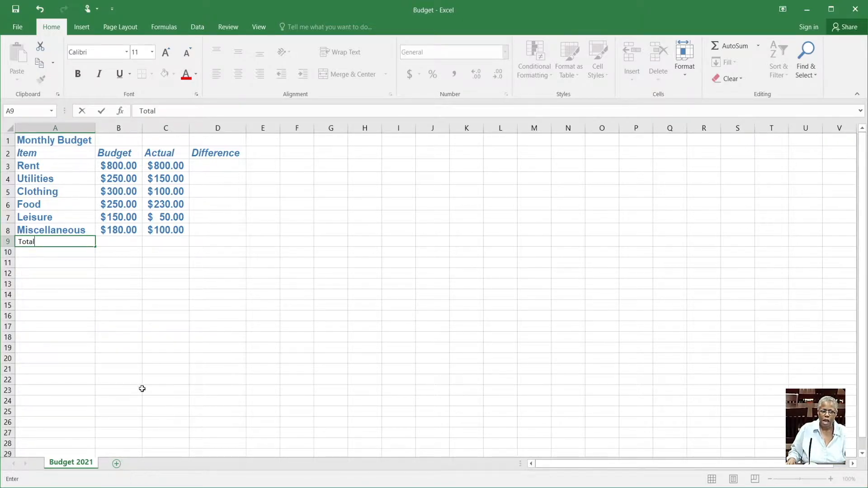
drag(35, 241, 4, 242)
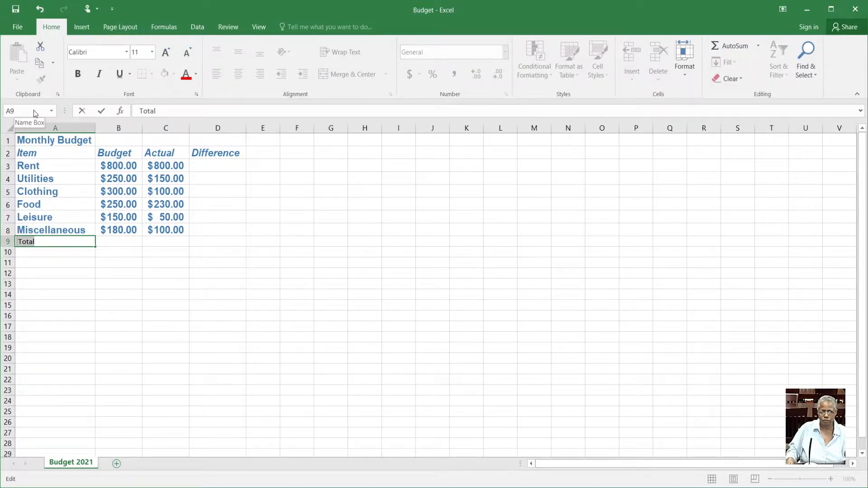
click(127, 52)
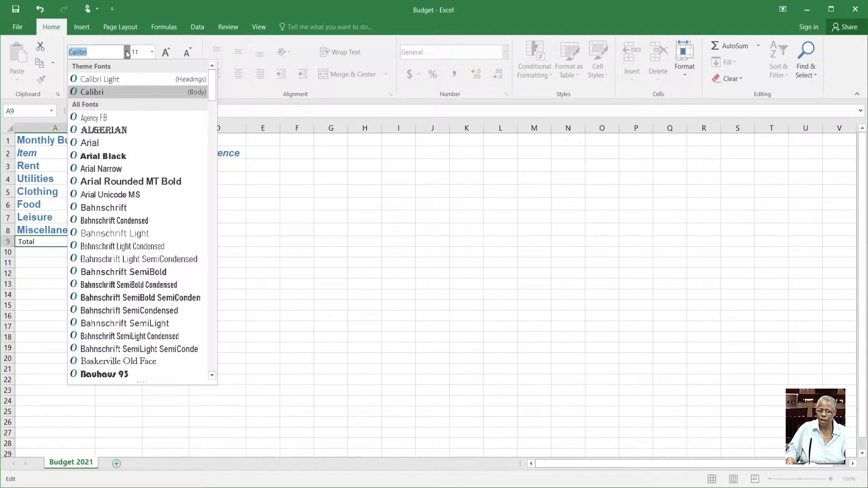
click(93, 143)
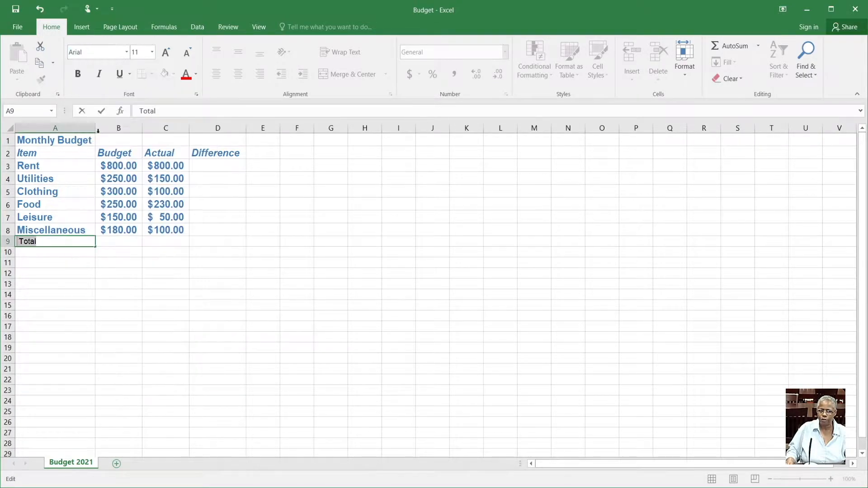
click(152, 53)
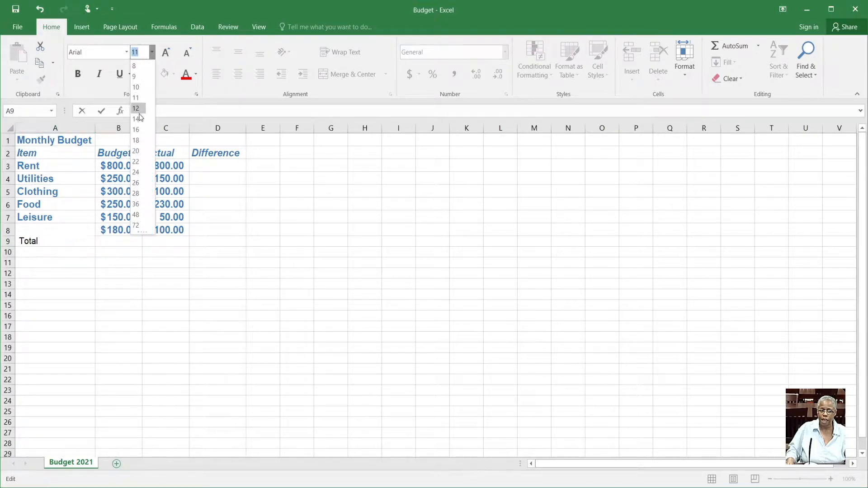
click(136, 117)
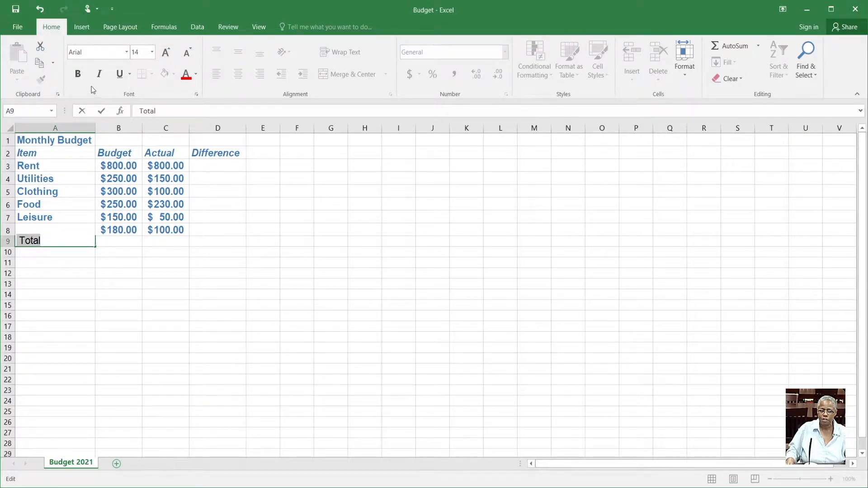
click(78, 76)
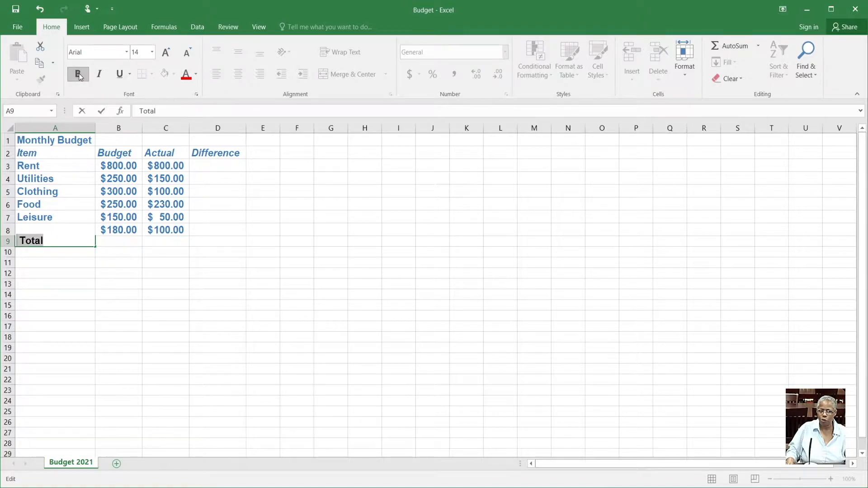
click(196, 75)
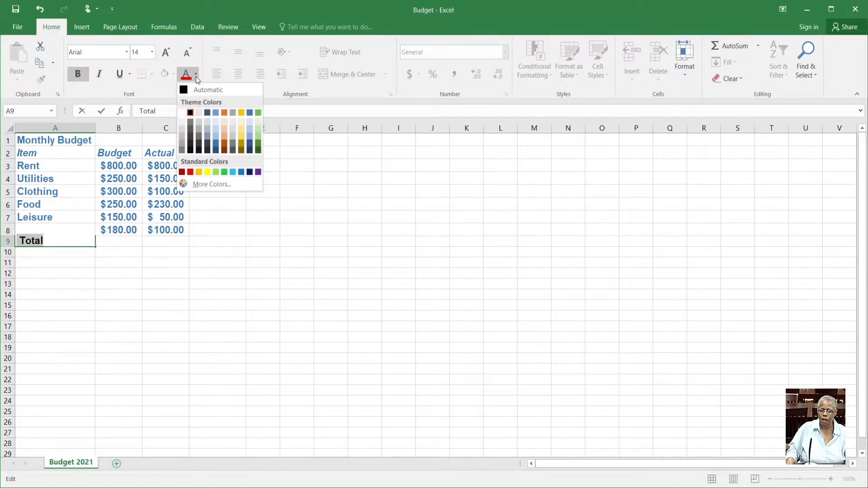
click(215, 139)
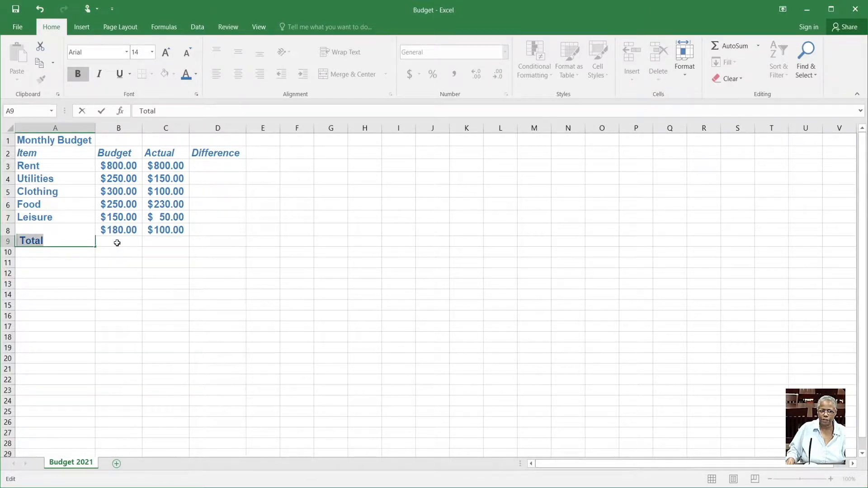
Total the Budget column in cell B9 with the formula =sum(b3:b8).
click(117, 242)
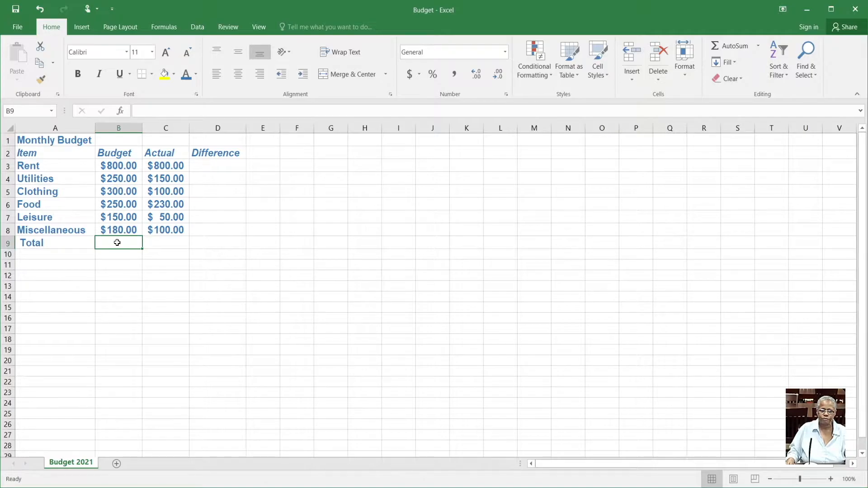
click(149, 109)
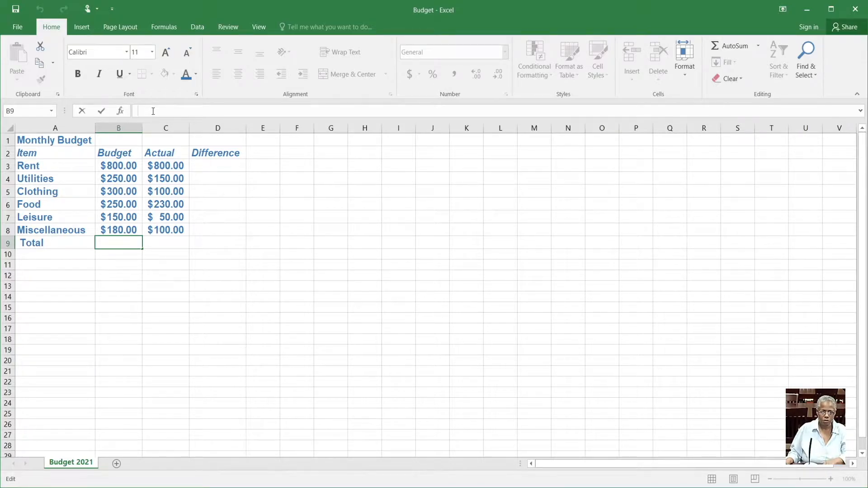
text(=)
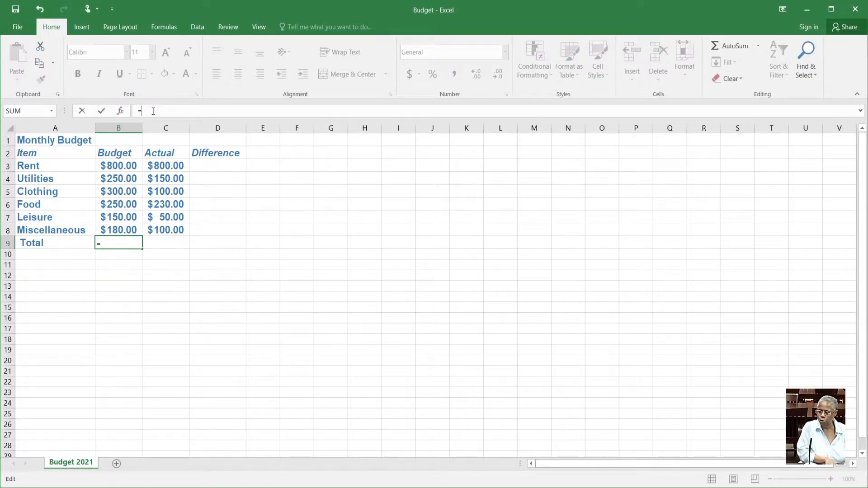
text(sum)
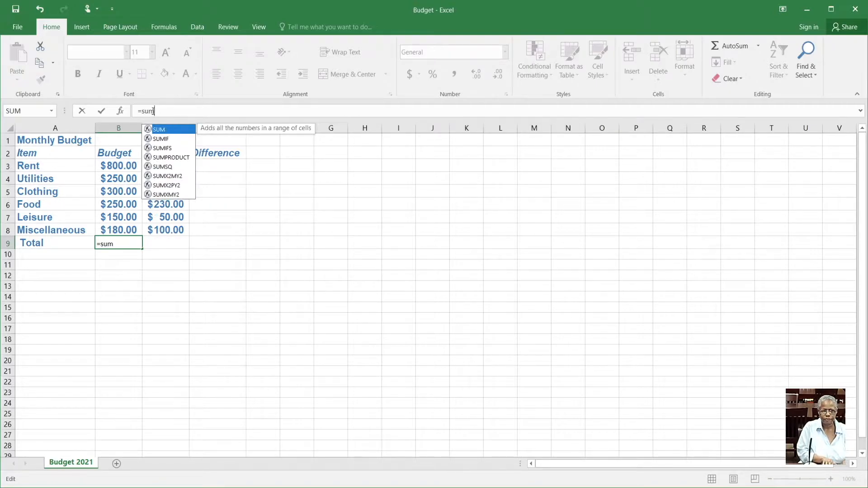
text(()
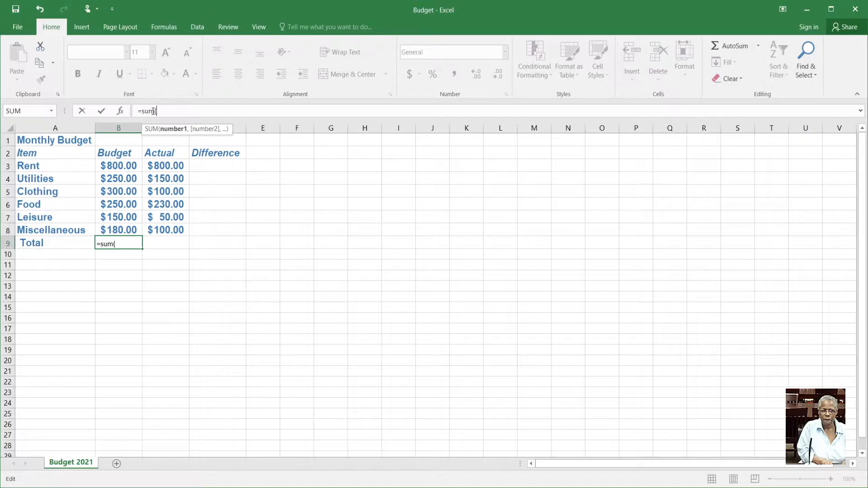
text(b)
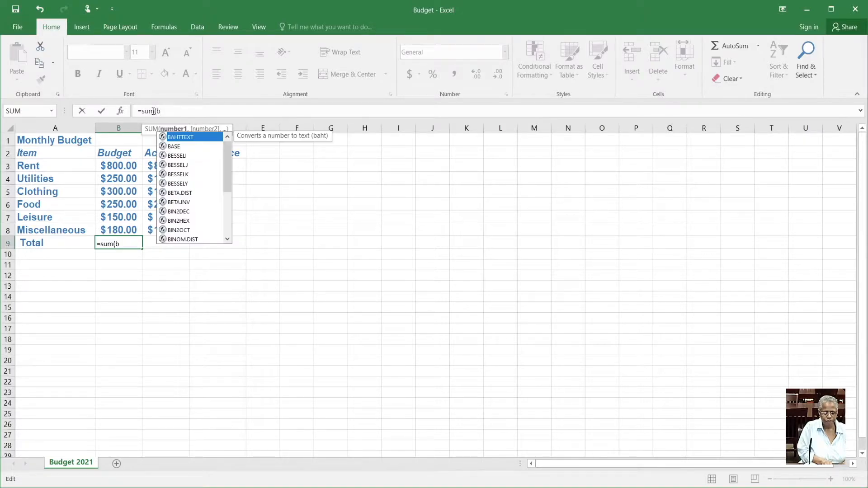
text(3)
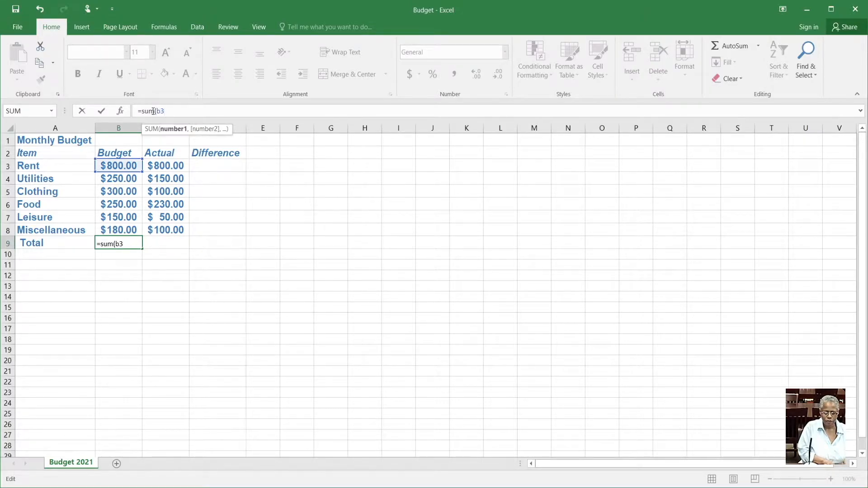
text(:)
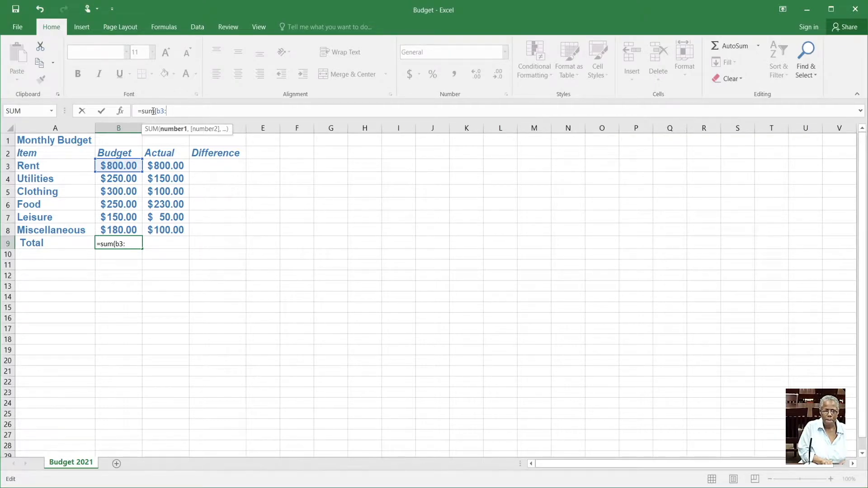
text(b8)
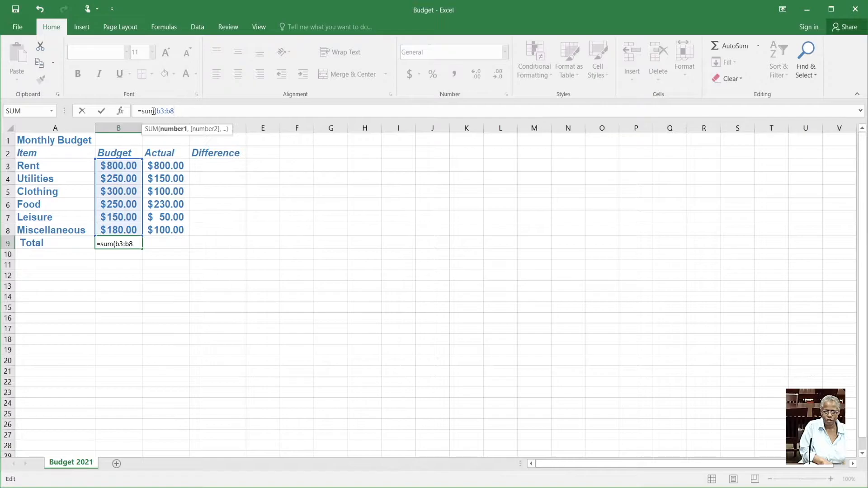
text())
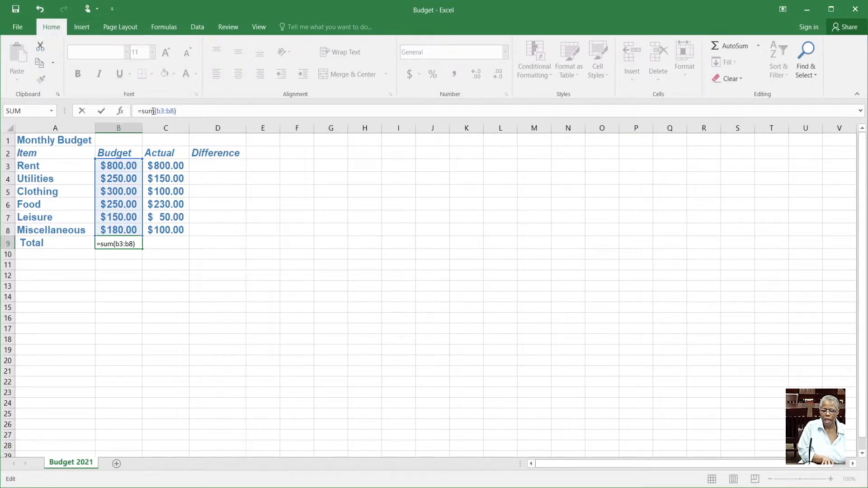
key(Return)
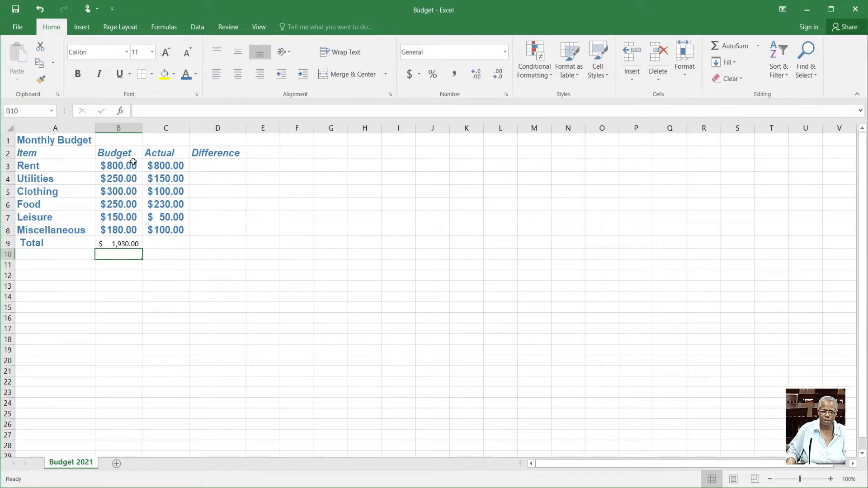
Total the Actual column in cell C9 with the formula =sum(c3:c8).
click(161, 243)
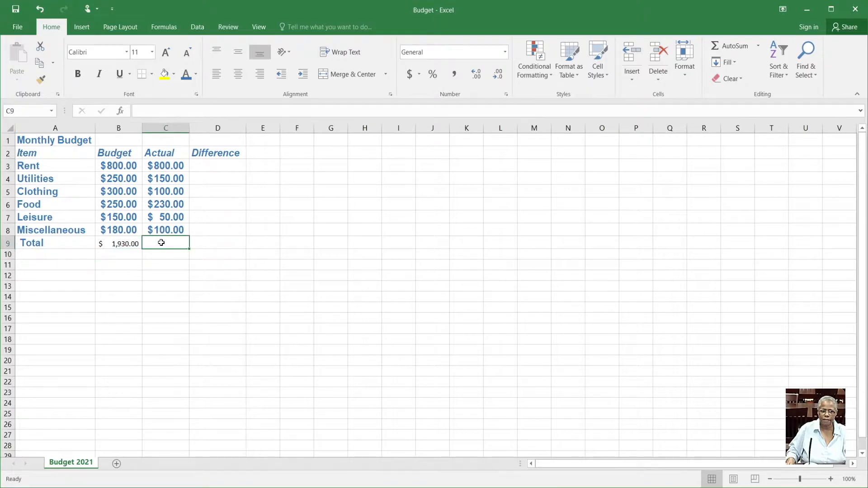
click(149, 110)
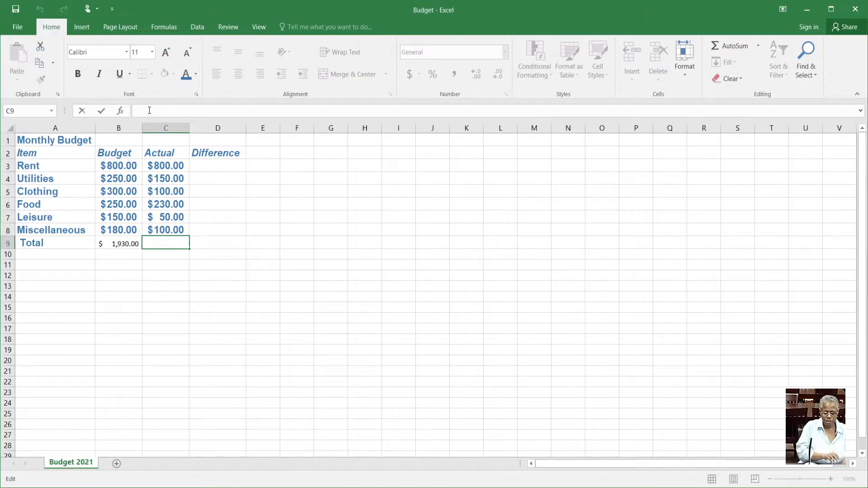
text(=)
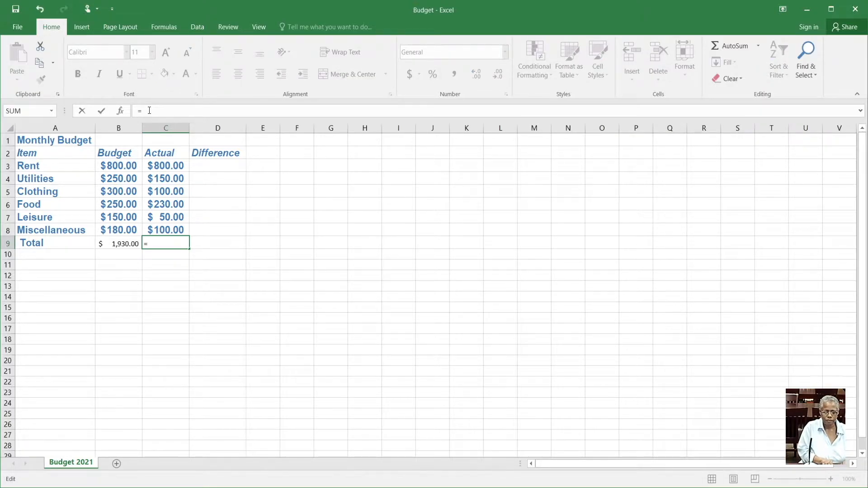
text(su)
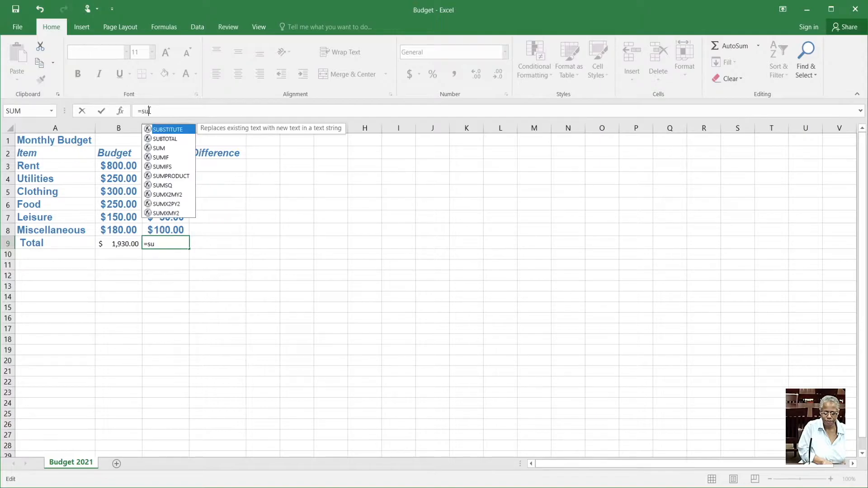
text(m()
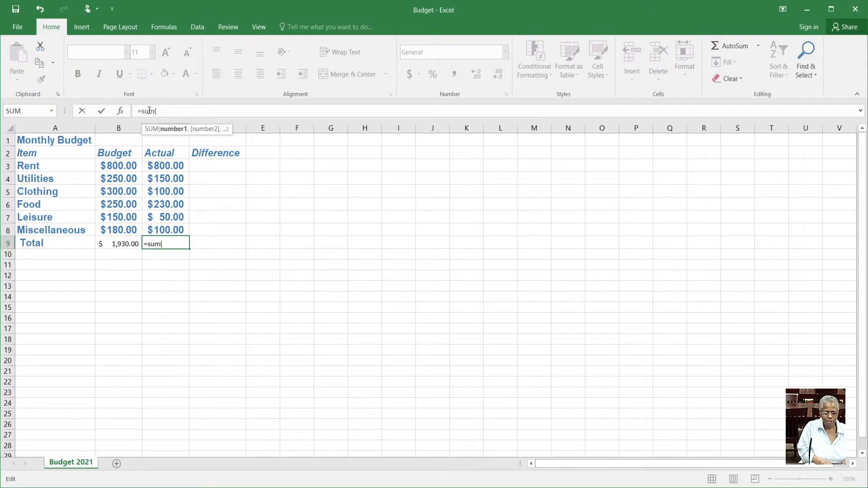
text(c3:)
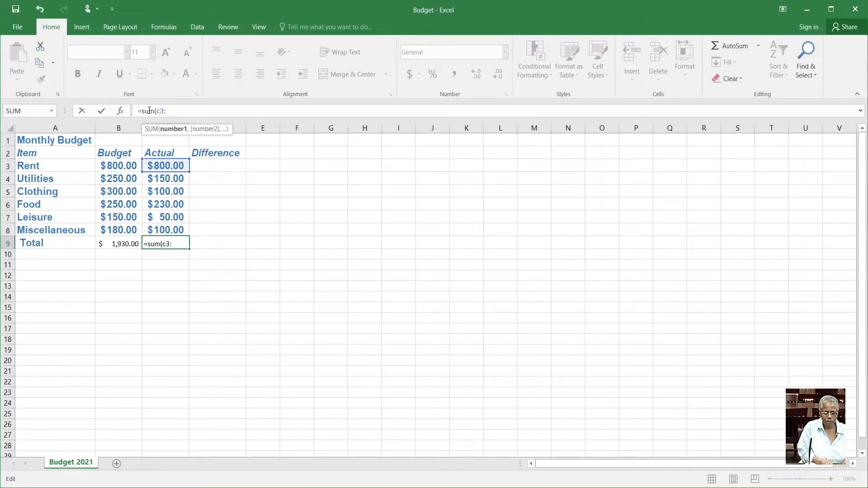
text(c8))
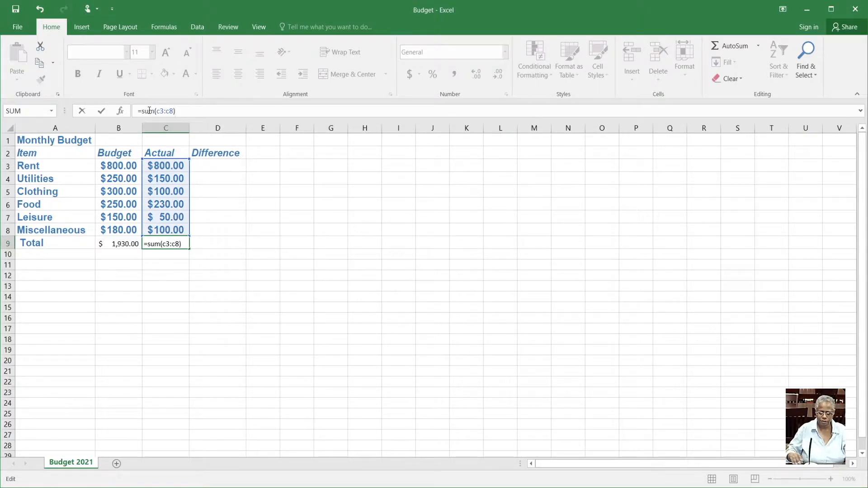
key(Return)
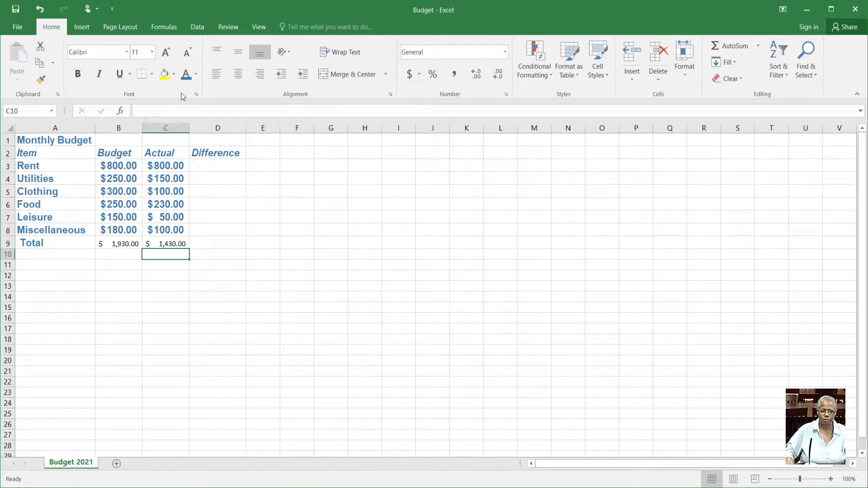
Format the two totals in B9:C9 as 14-point bold text in the same blue as the Total label.
drag(110, 242, 165, 243)
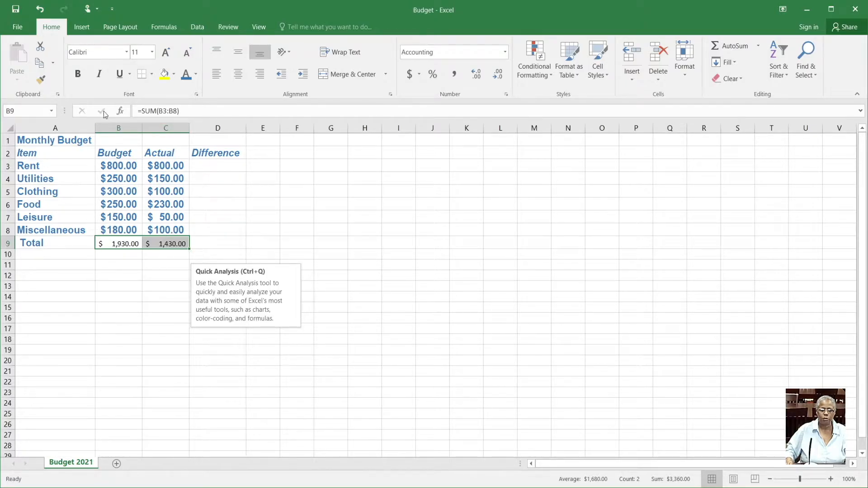
click(152, 53)
click(135, 119)
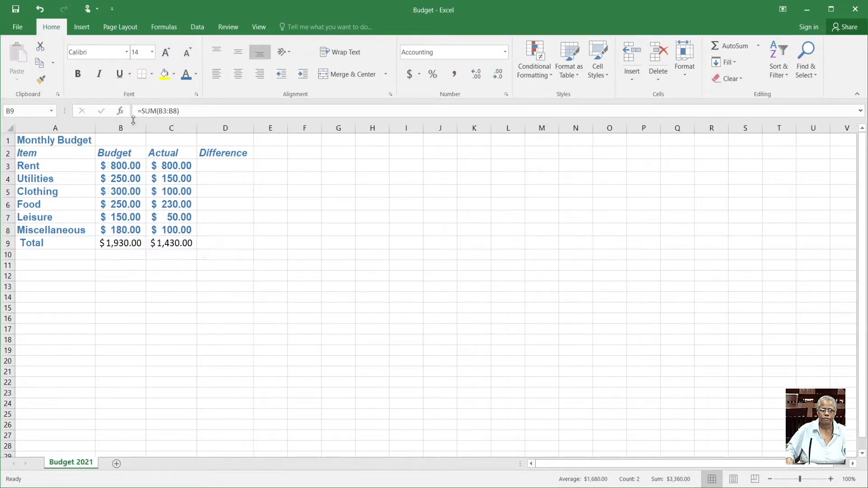
click(77, 74)
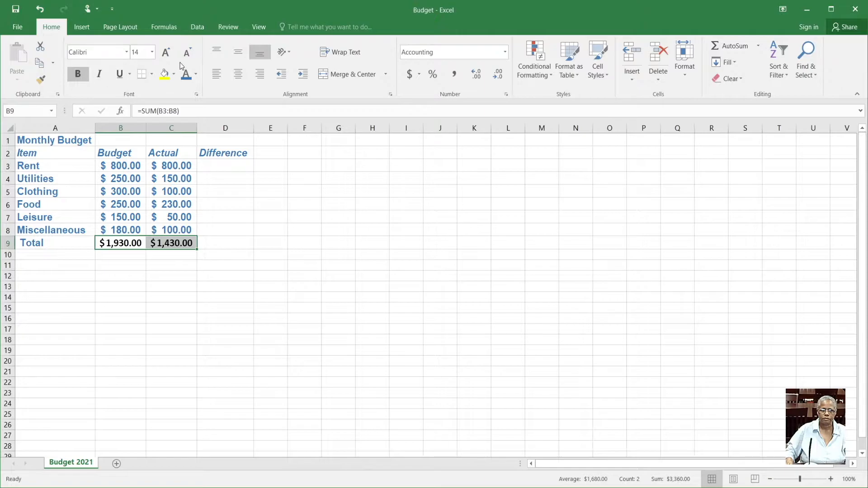
click(183, 76)
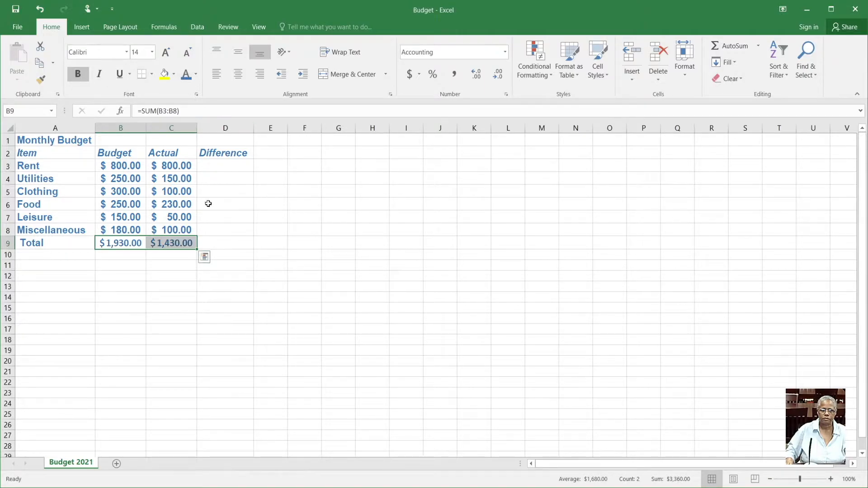
Calculate the Rent difference in cell D3 with the formula =b3-c3.
click(216, 164)
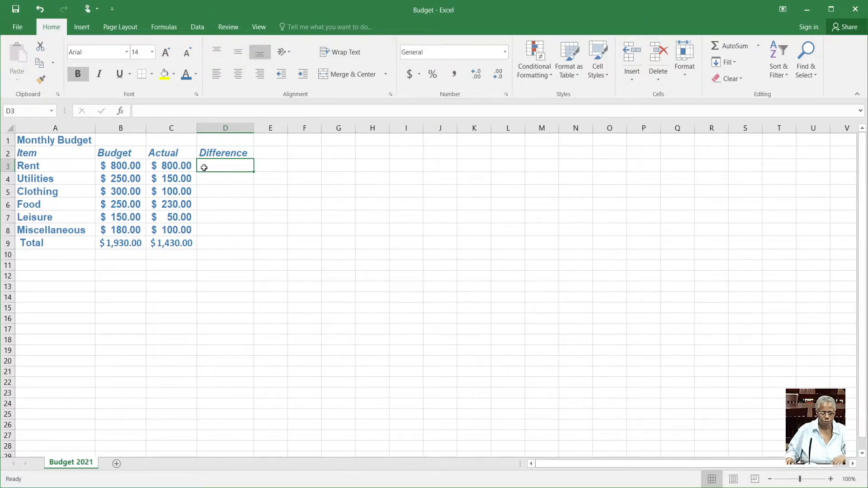
text(=)
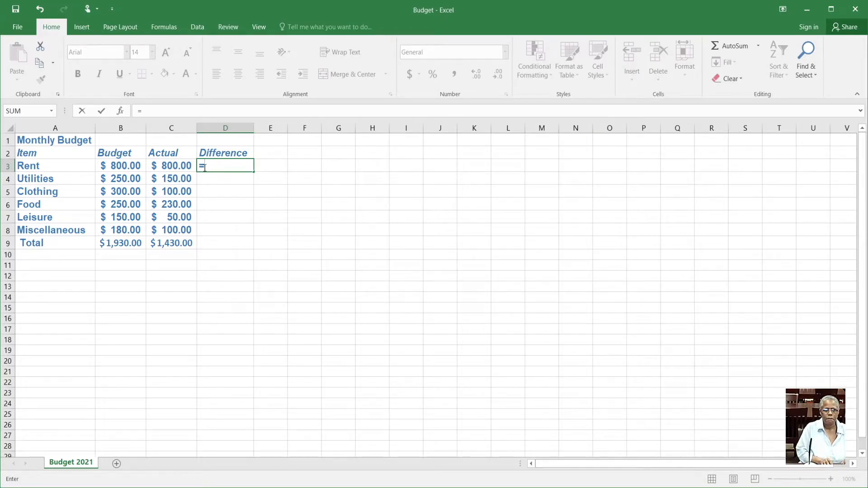
text(b)
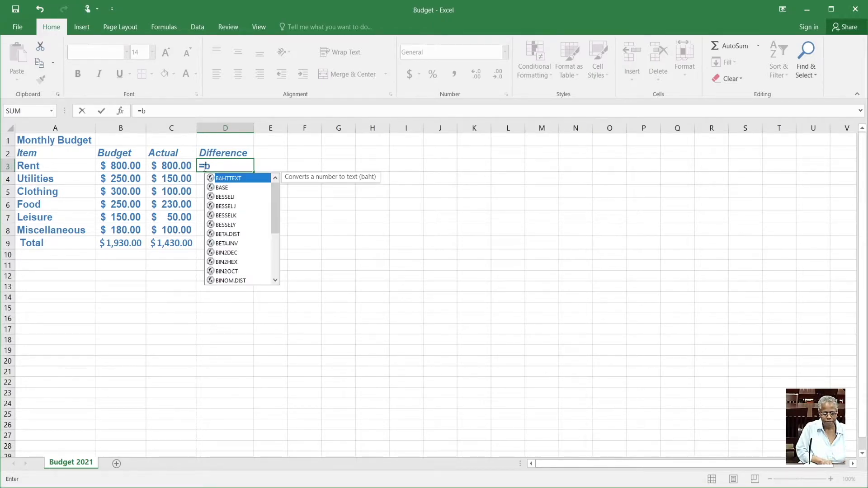
text(3-)
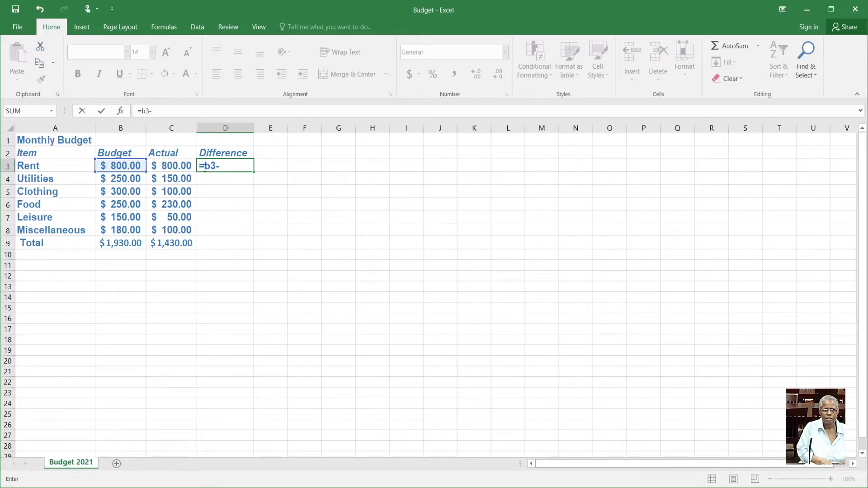
text(c)
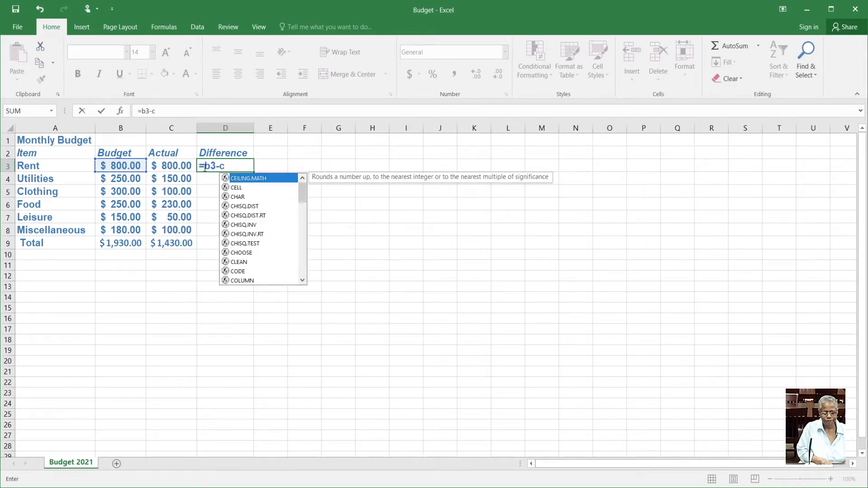
text(3)
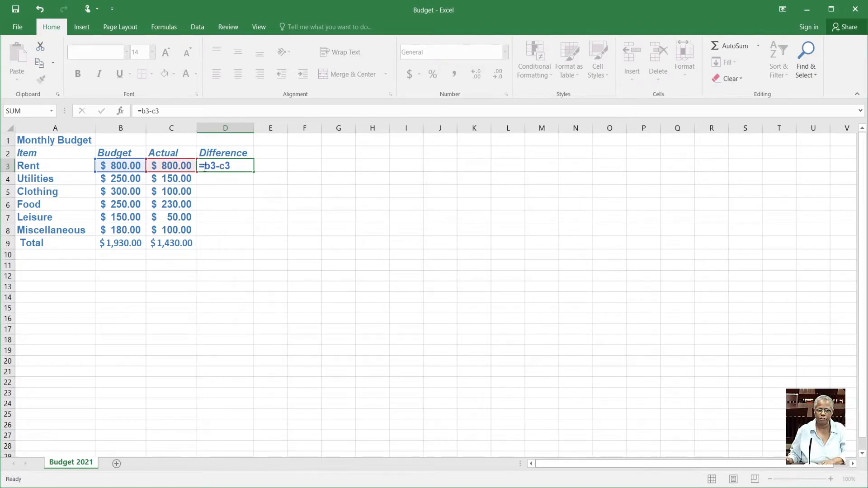
key(Return)
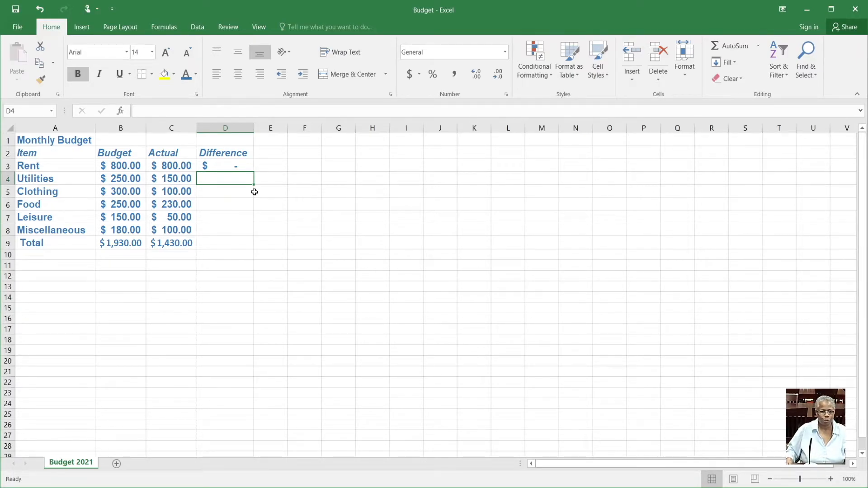
Fill the difference formula from D3 down through the Total row to cell D9.
click(235, 167)
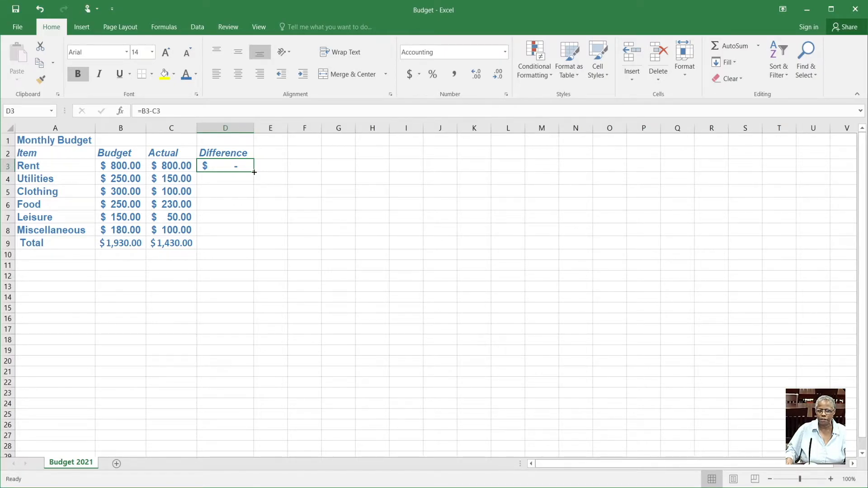
drag(254, 173, 254, 173)
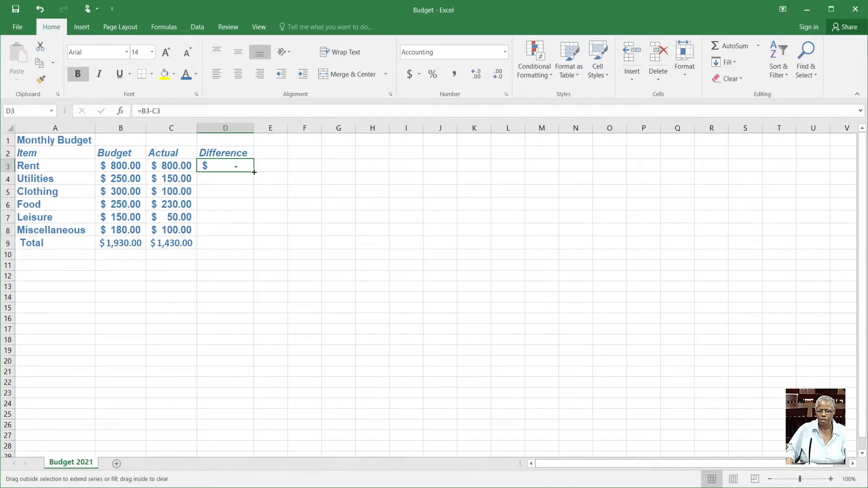
drag(254, 172, 238, 244)
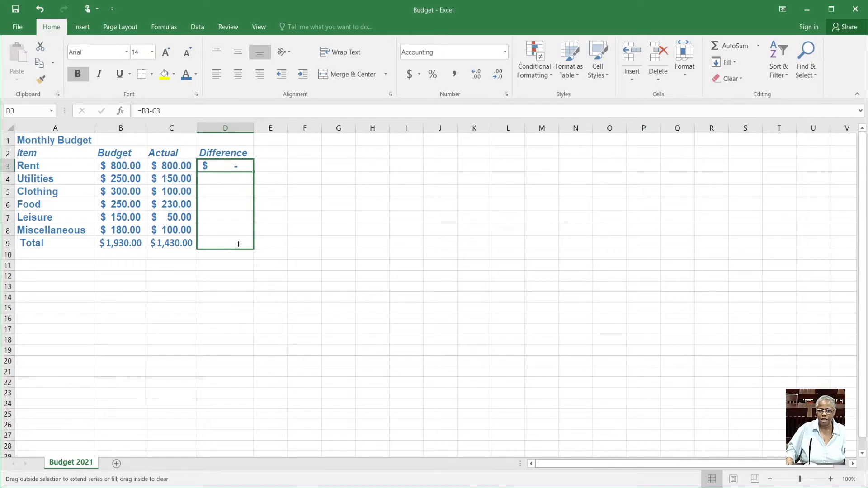
drag(238, 244, 237, 243)
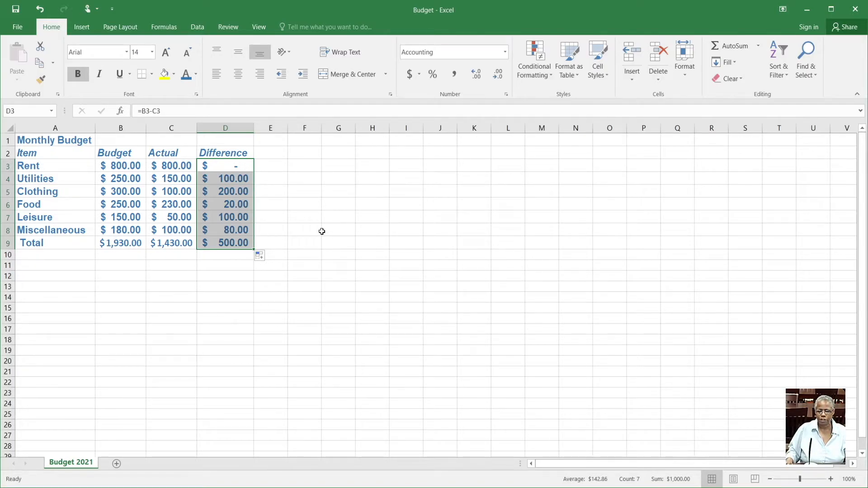
click(276, 178)
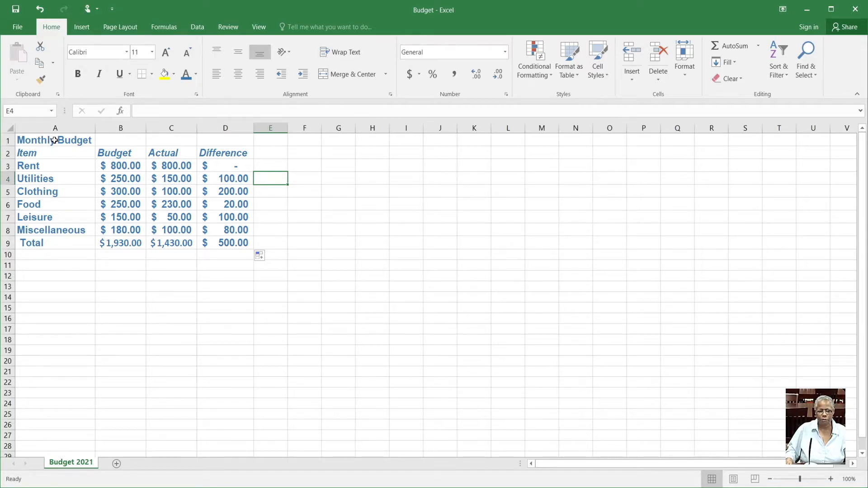
Merge and center the Monthly Budget title across A1:D1 and center the column headings in A2:D2.
click(53, 141)
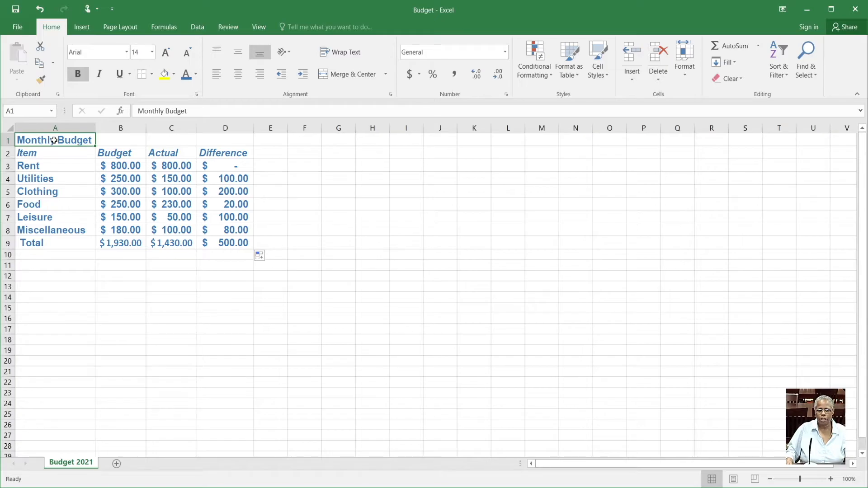
drag(54, 141, 213, 138)
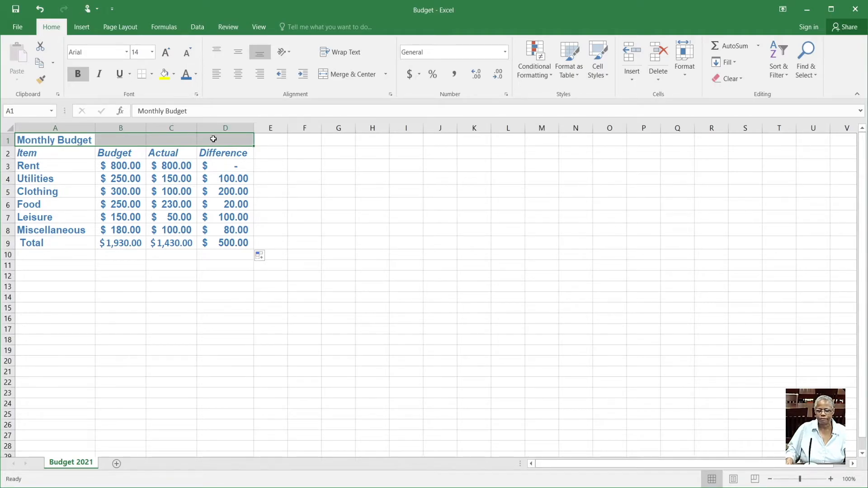
click(353, 76)
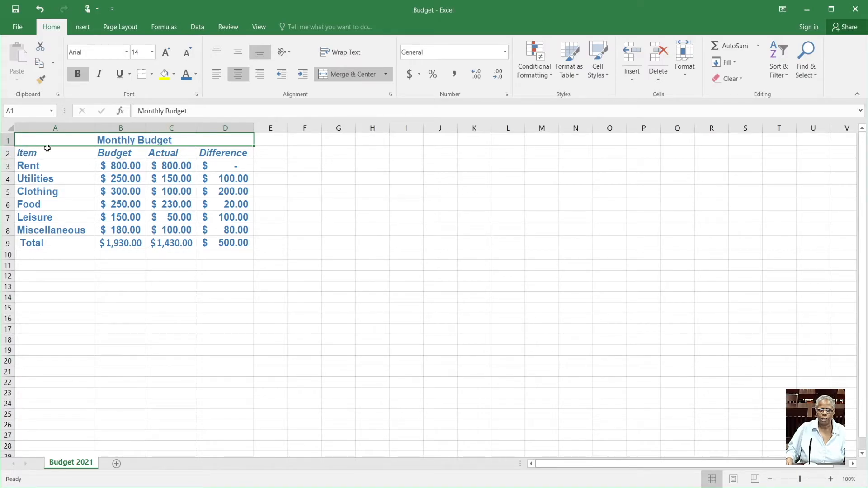
drag(46, 154, 208, 153)
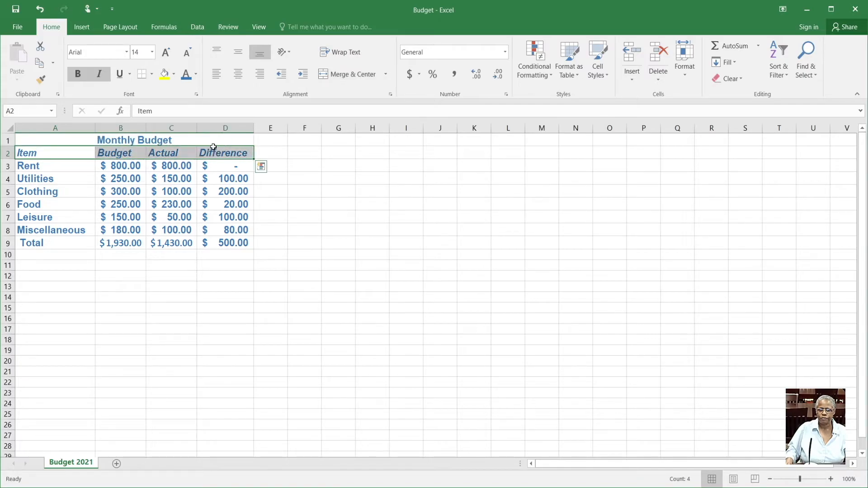
click(243, 80)
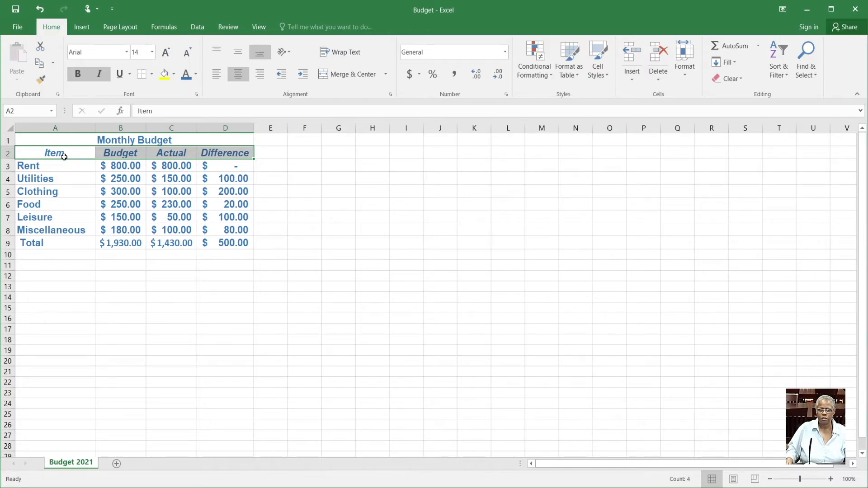
Insert a 2-D clustered bar chart from the budget table range A2:D9.
drag(74, 151, 208, 244)
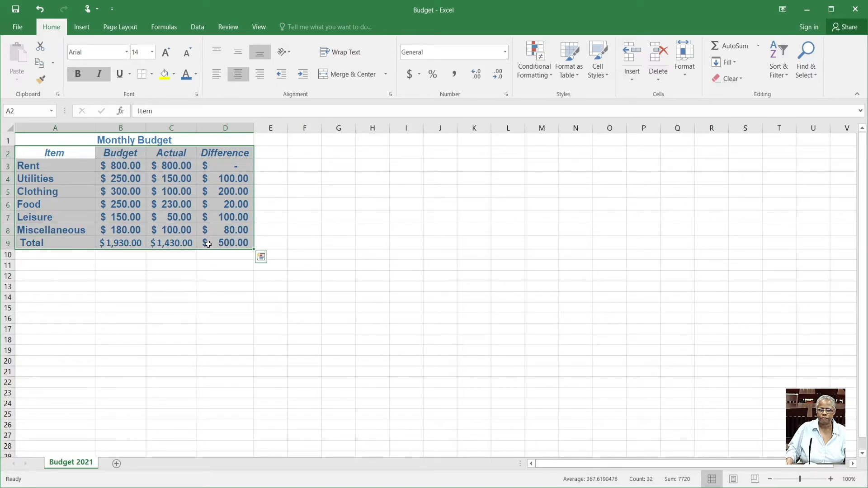
click(85, 29)
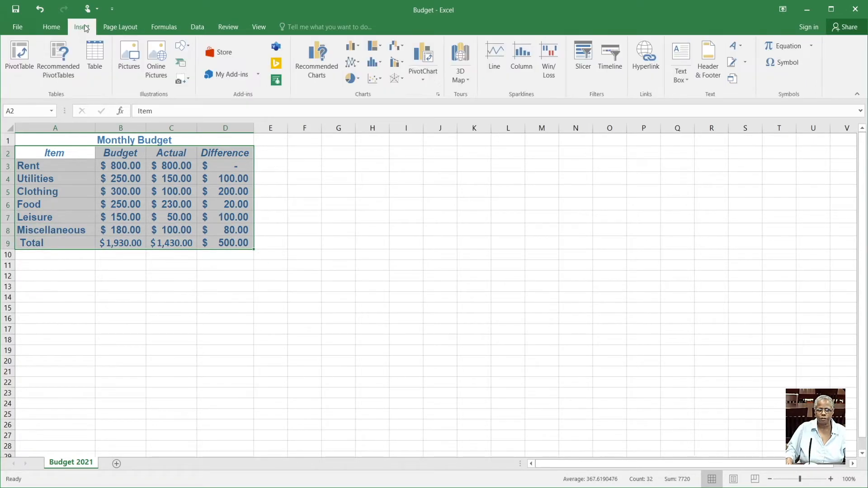
click(359, 48)
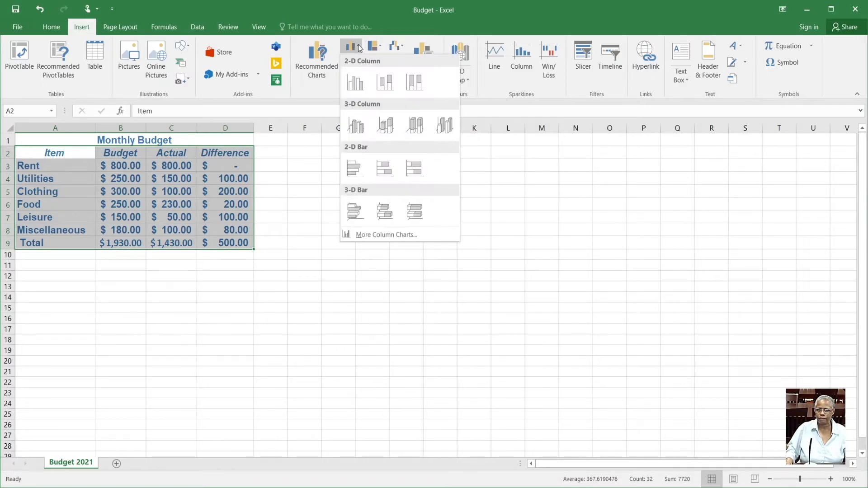
click(353, 168)
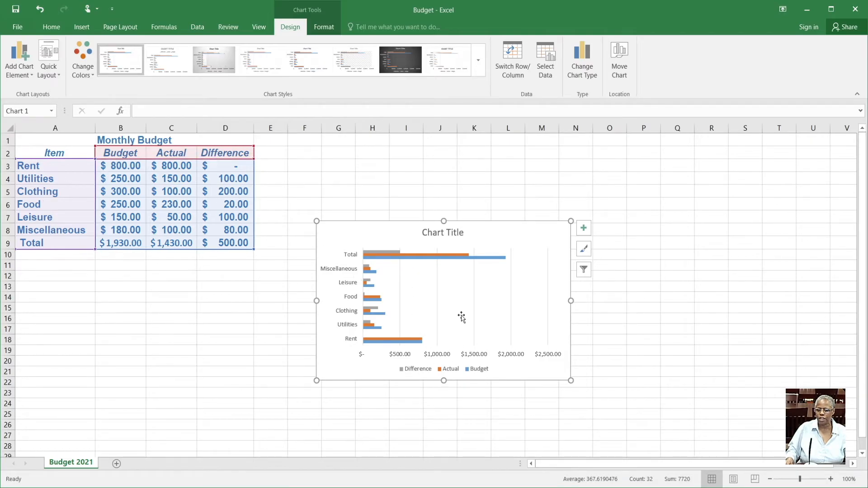
Change the bar chart's title to March 2021.
click(425, 233)
drag(425, 233, 469, 241)
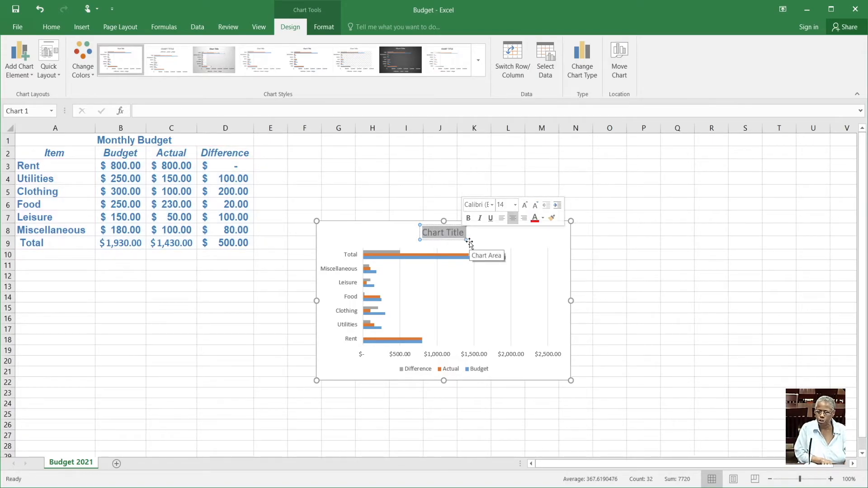
text(M)
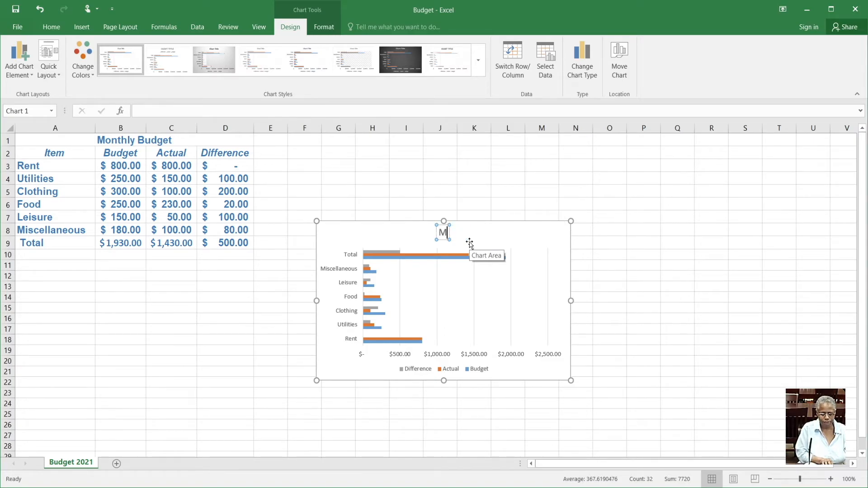
text(arch 2021)
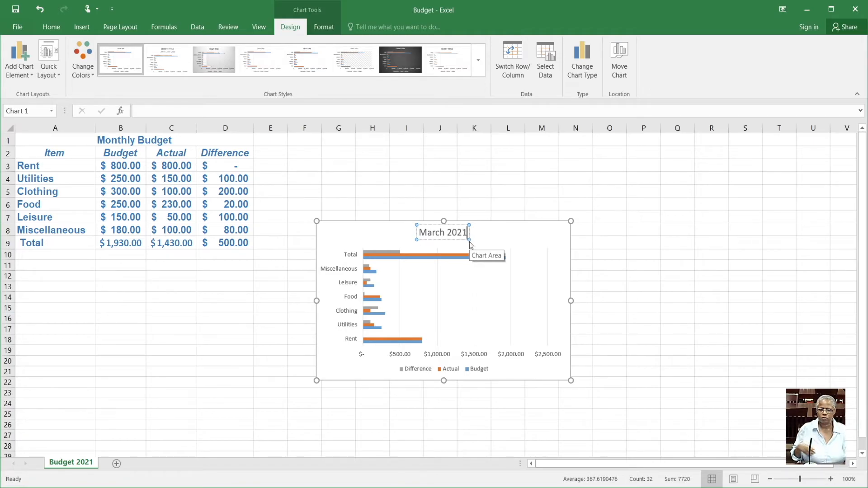
click(523, 237)
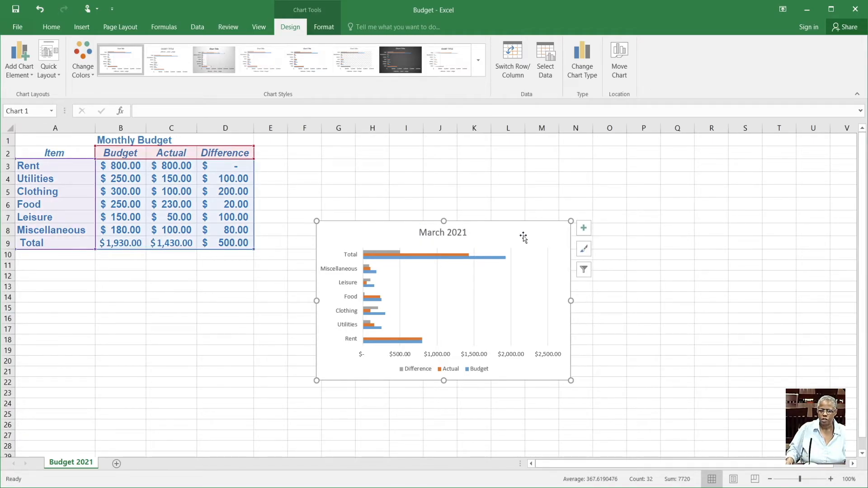
Move the chart directly below the budget table, with its upper-left corner at cell A10, and deselect it.
drag(523, 231, 520, 234)
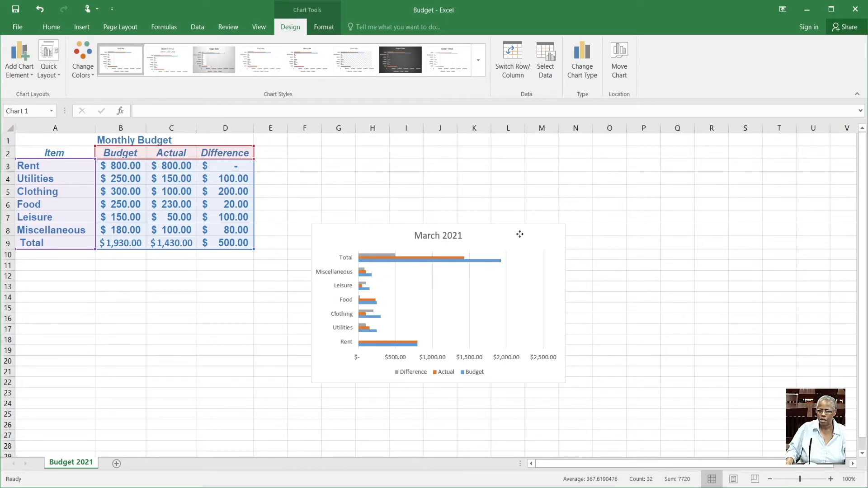
mouse_move(519, 235)
mouse_down()
mouse_move(460, 283)
mouse_move(344, 294)
mouse_move(208, 265)
mouse_up()
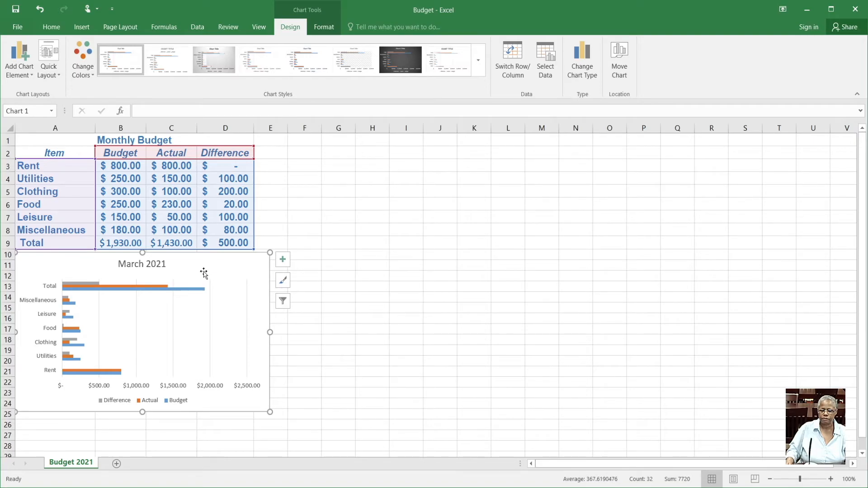
click(311, 360)
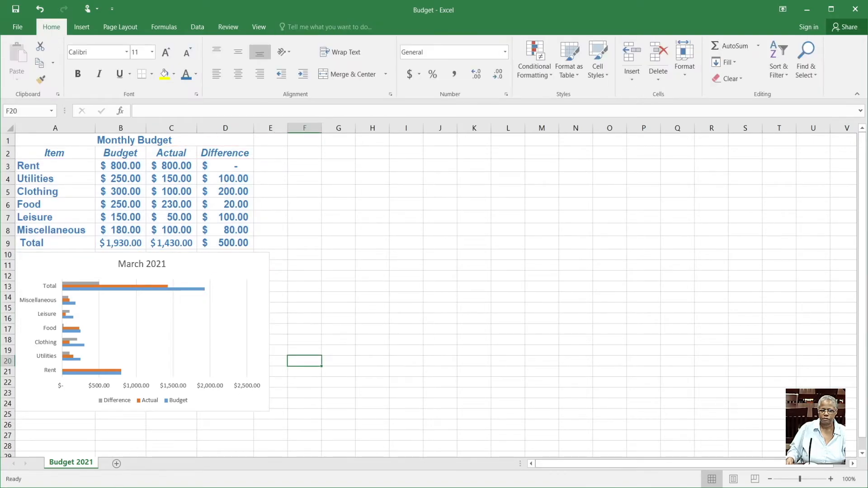
Rename the Budget 2021 worksheet as March 2021.
right_click(66, 464)
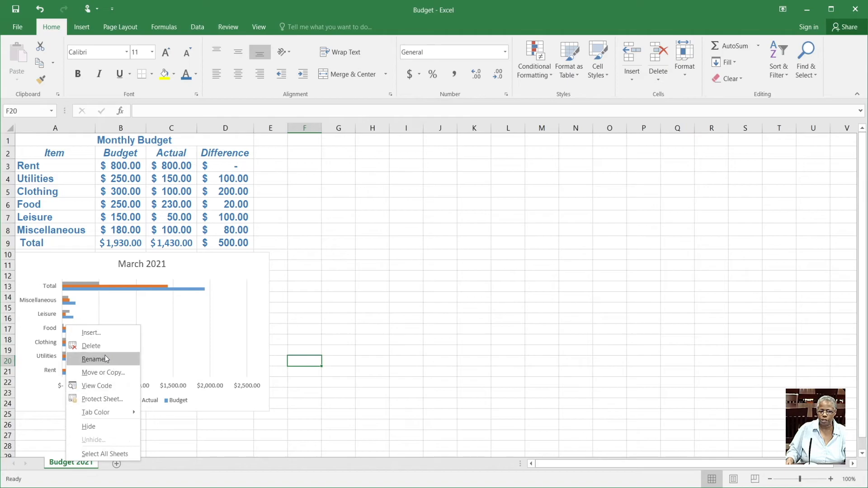
click(94, 359)
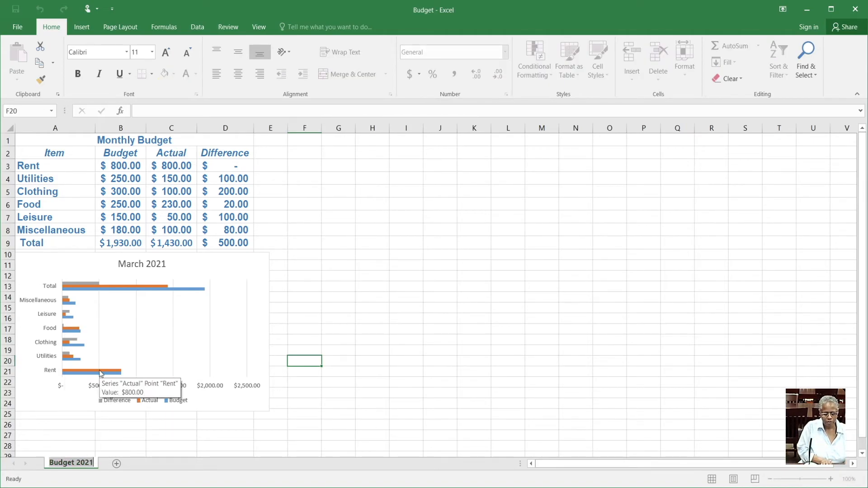
text(Mar)
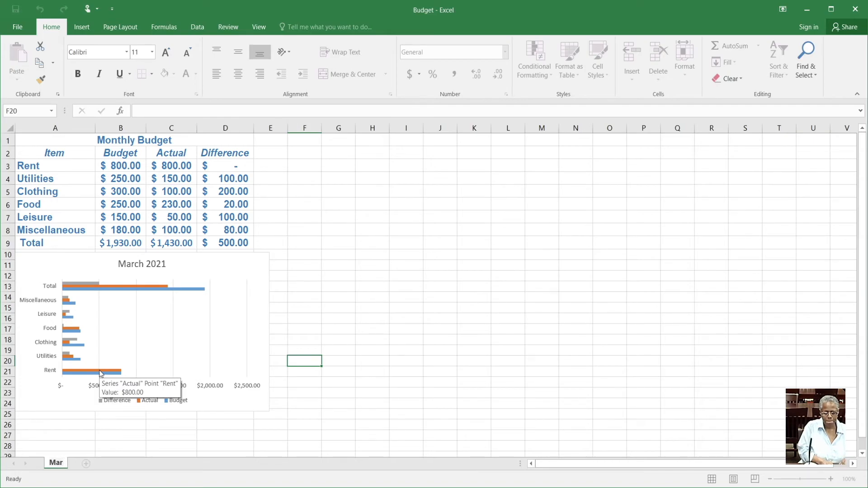
text(ch)
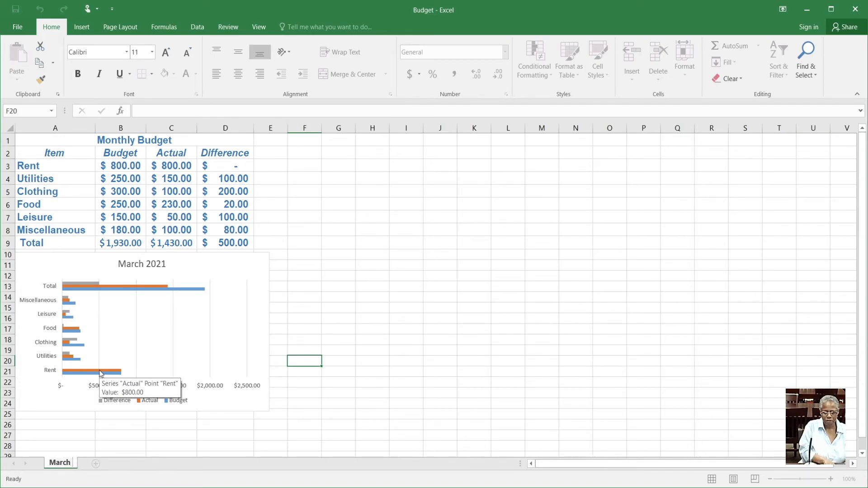
text( 2021)
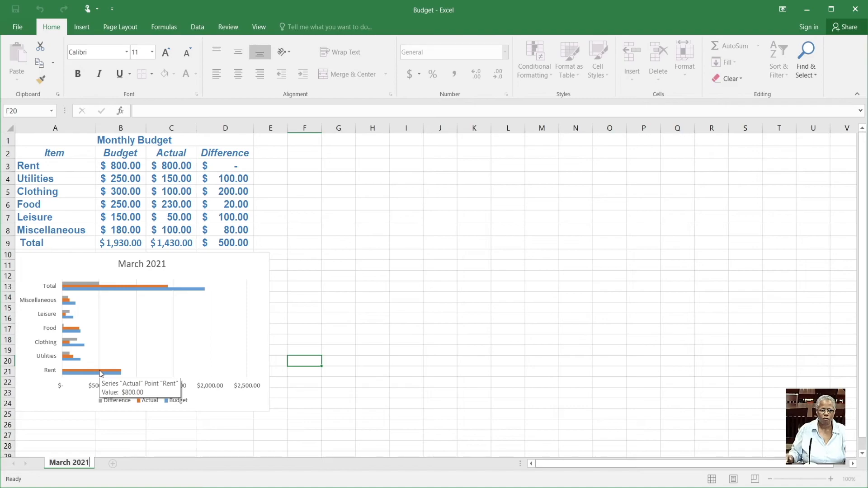
Check the print preview of the worksheet with its table and chart, and return to the sheet.
click(18, 28)
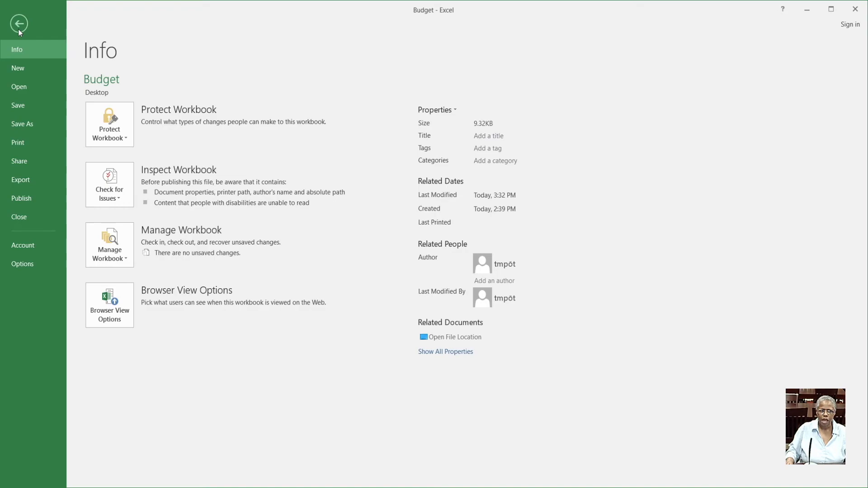
click(17, 144)
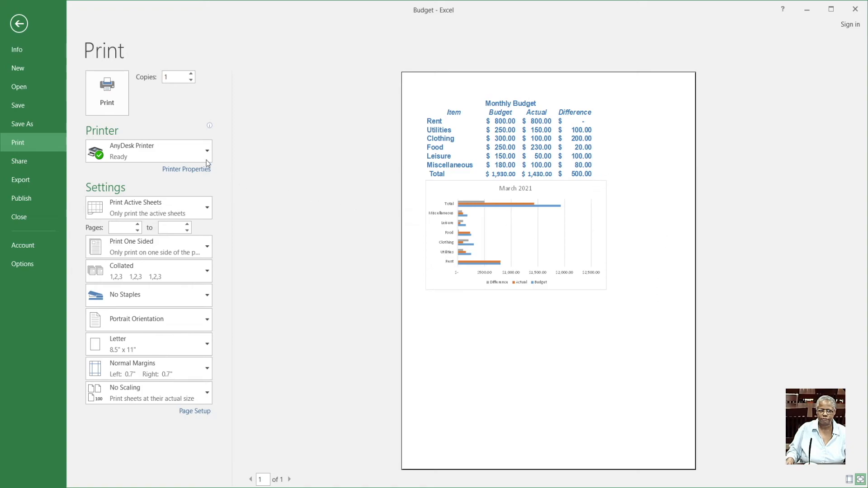
click(18, 24)
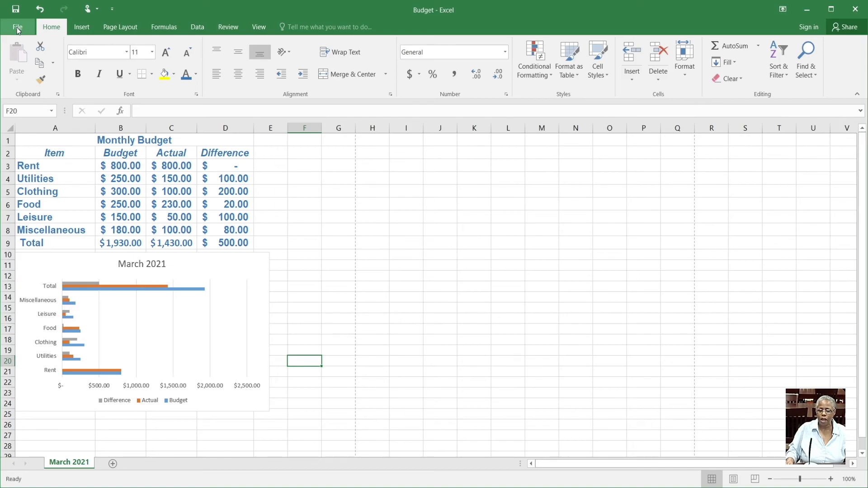
Save the Budget workbook and minimize its window.
click(17, 28)
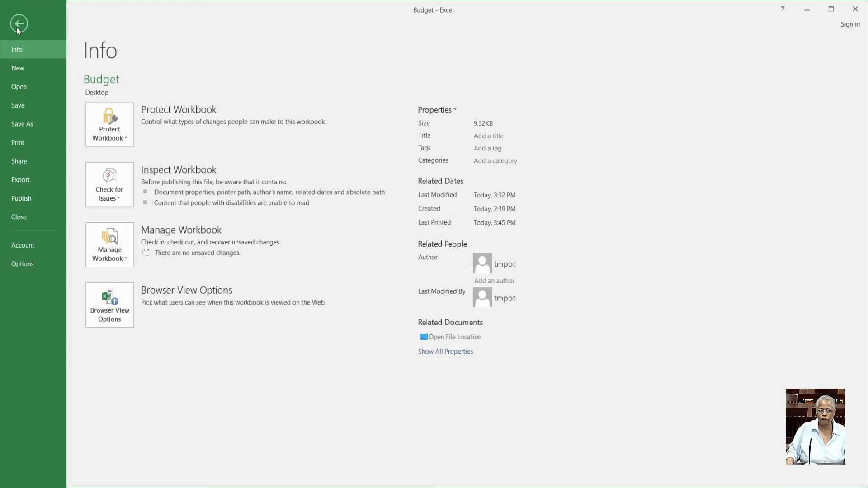
click(18, 106)
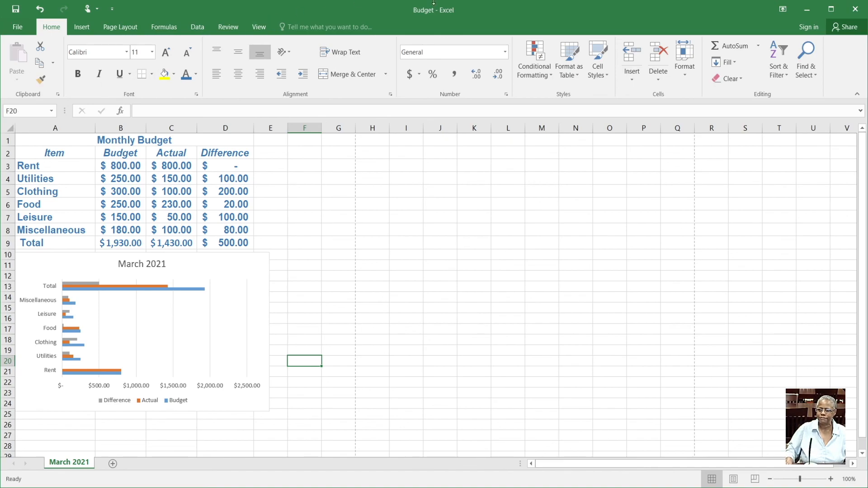
click(805, 10)
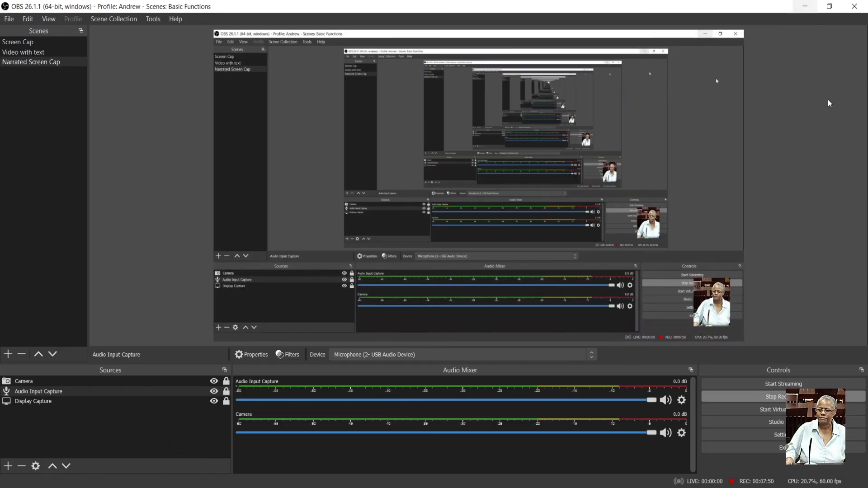